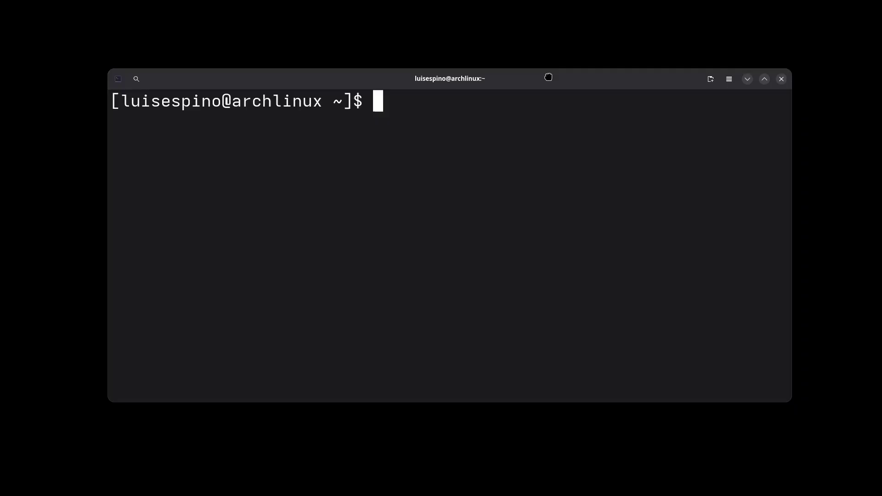
text(an -Ss rpi-imager)
Search for and install the rpi-imager package with pacman from the terminal.
key(Return)
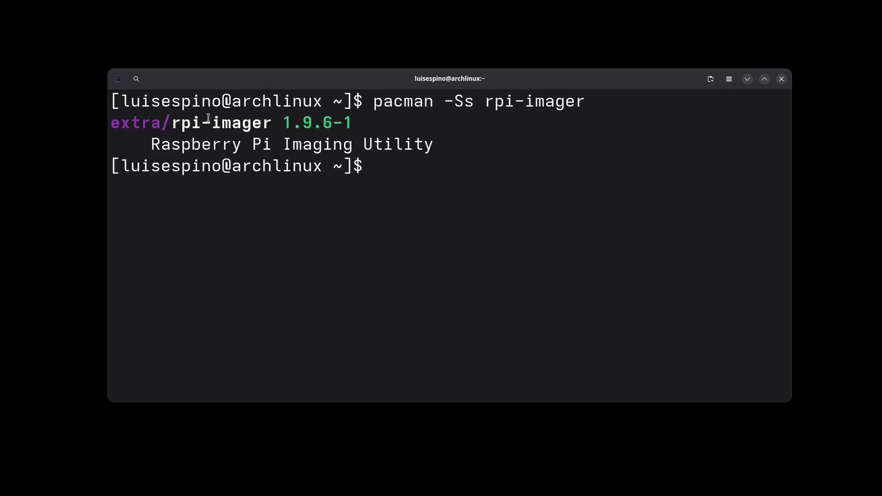
text(sudo pacman -S rpi-imager)
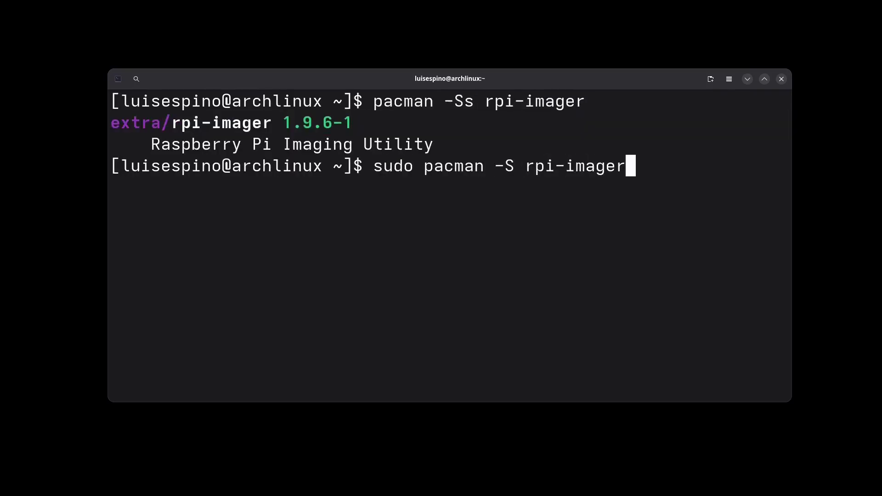
key(Return)
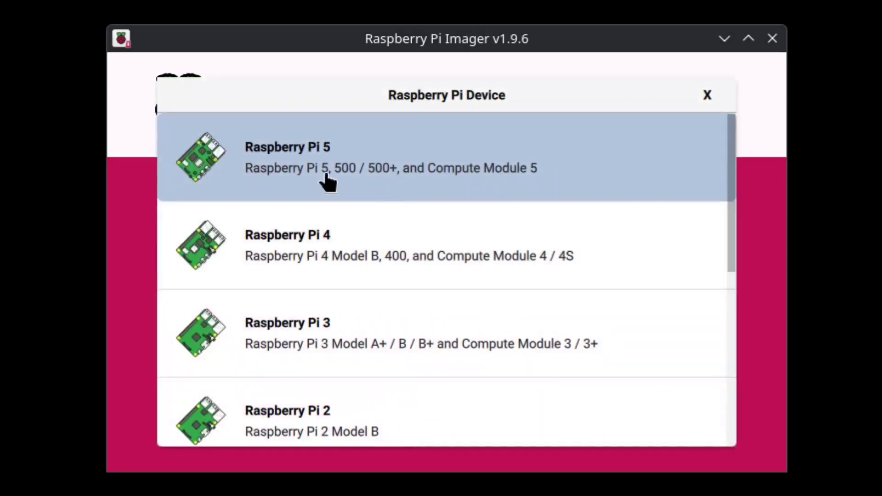
Select Raspberry Pi 5, Raspberry Pi OS (64-bit) and the mass storage device, then go to Edit Settings.
click(328, 182)
click(376, 253)
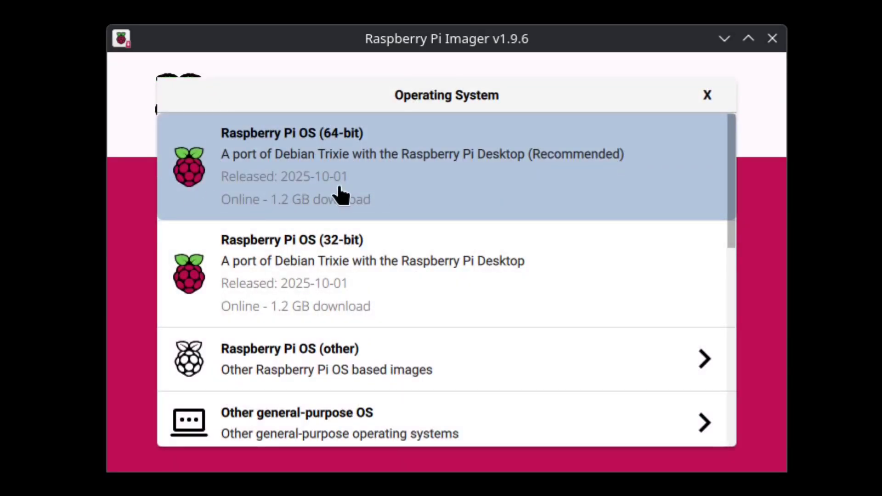
click(398, 181)
click(605, 259)
click(475, 203)
click(647, 381)
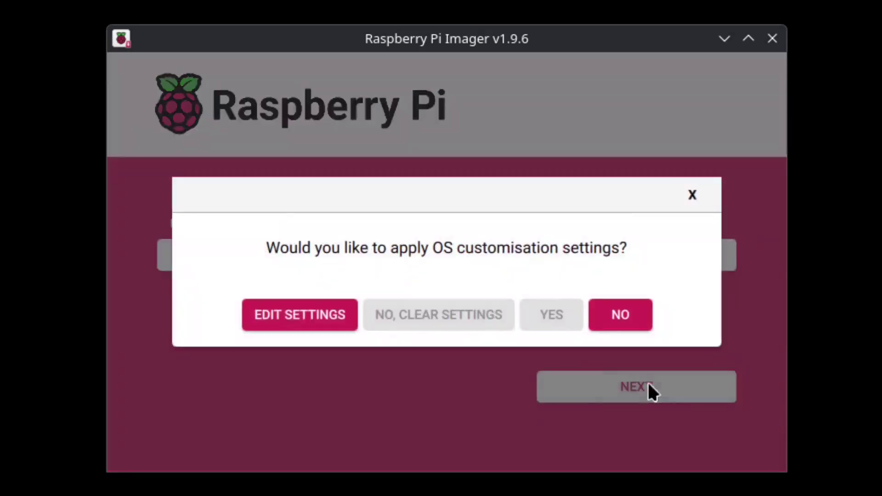
click(299, 314)
In General settings enable hostname raspberrypi5, username/password, wireless LAN and locale settings.
click(199, 121)
click(400, 129)
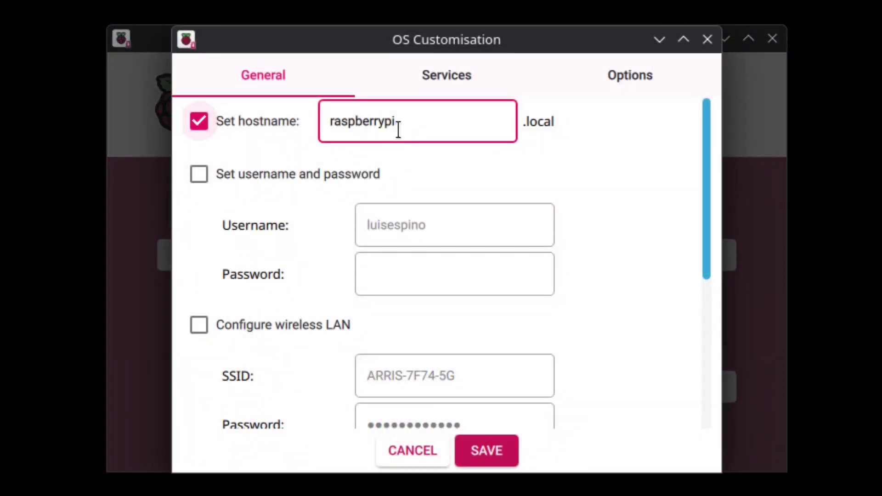
click(198, 174)
click(433, 274)
text(password)
click(199, 325)
drag(706, 165, 717, 352)
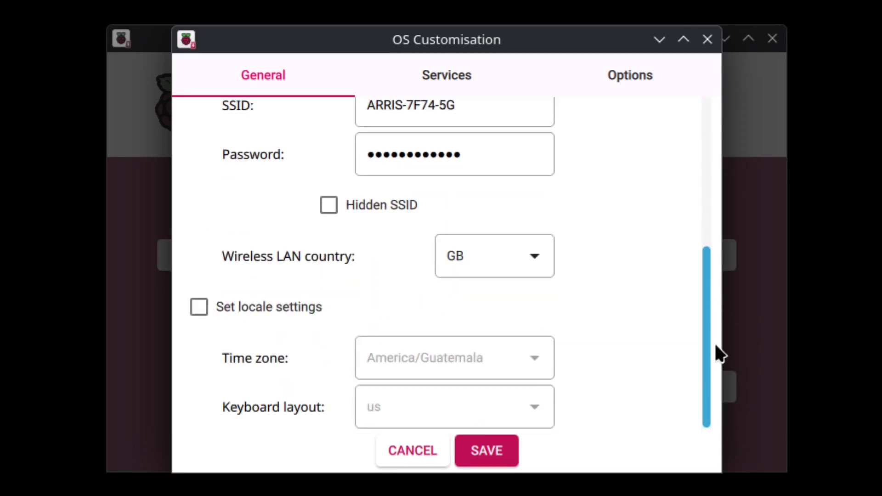
click(198, 307)
scroll(709, 341, up, 1)
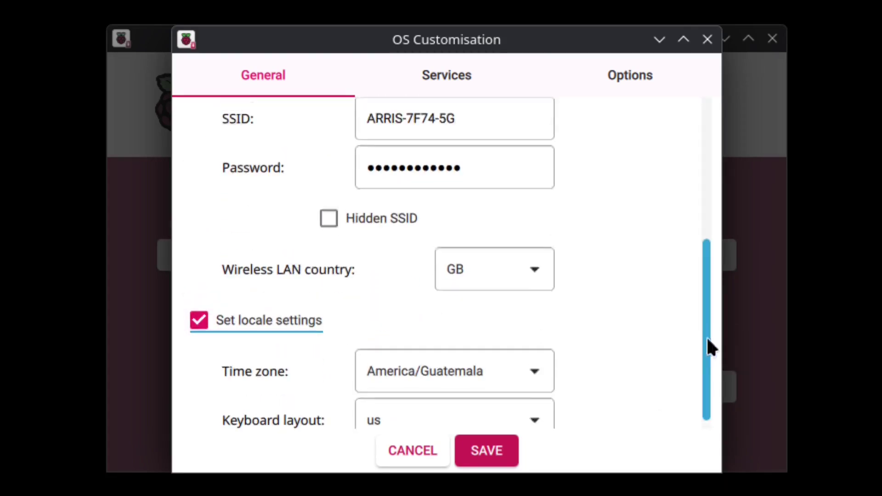
Enable SSH under Services, review options, save the customisation and apply it to the image.
click(447, 76)
click(200, 121)
click(630, 76)
click(262, 75)
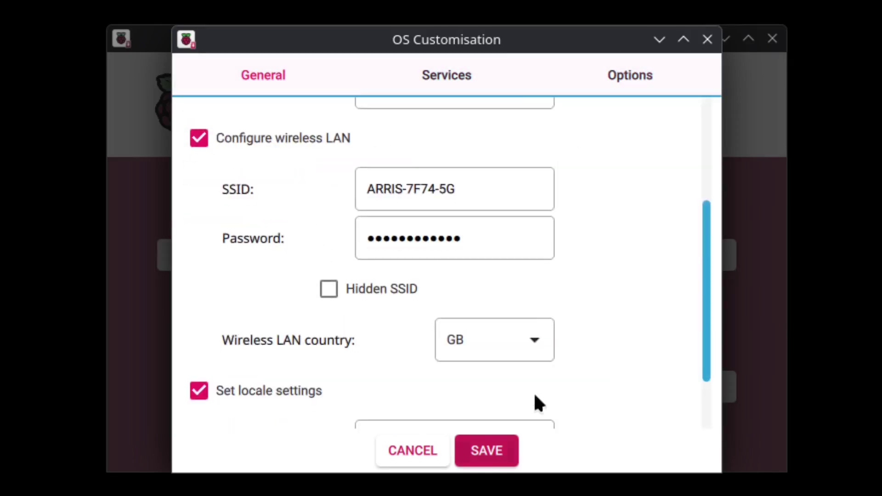
click(488, 448)
click(544, 315)
Confirm erasing the card, authenticate with the password, and dismiss the Write Successful notice.
click(512, 324)
text(******)
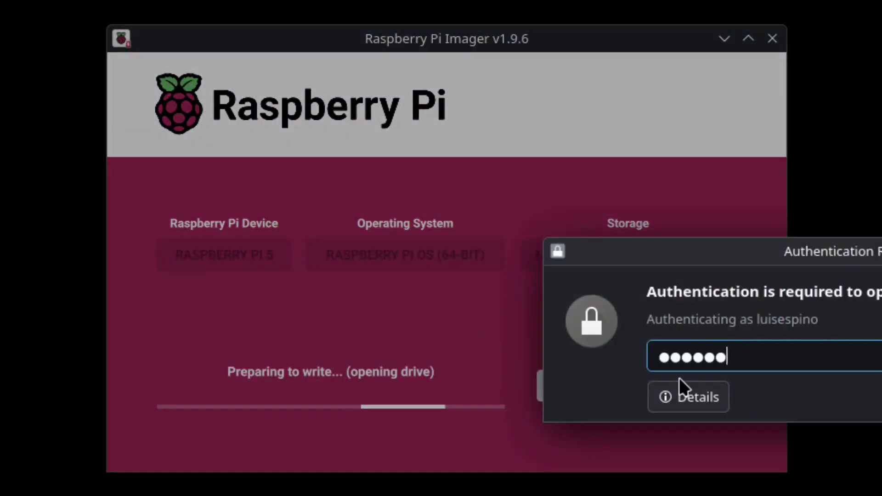
key(Return)
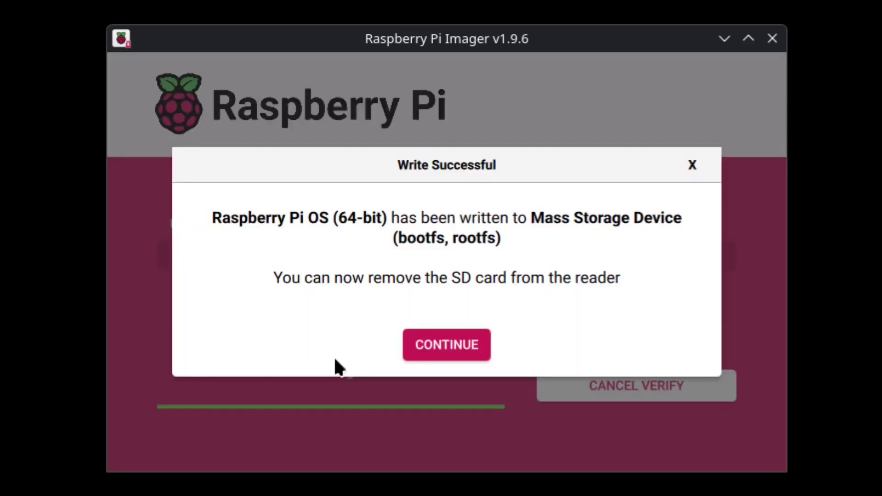
click(444, 347)
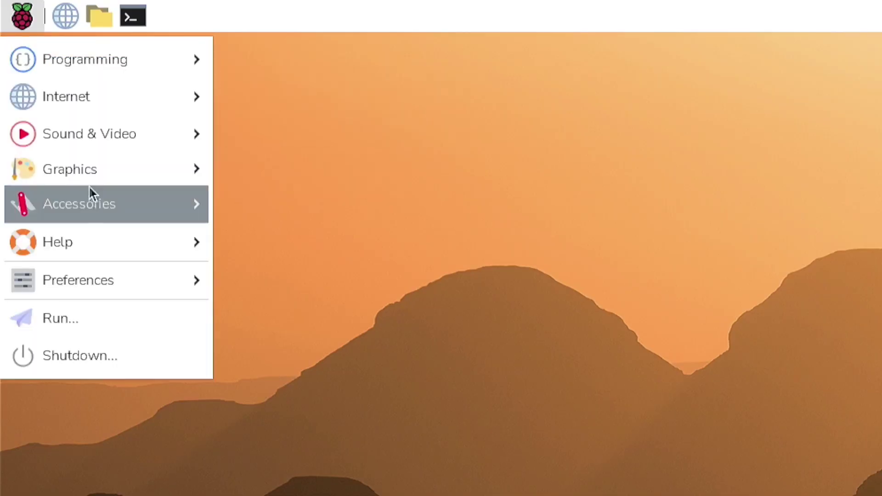
Launch SD Card Copier with ED2S5 SD card as source and Corsair MP600 CORE MINI as destination.
click(292, 427)
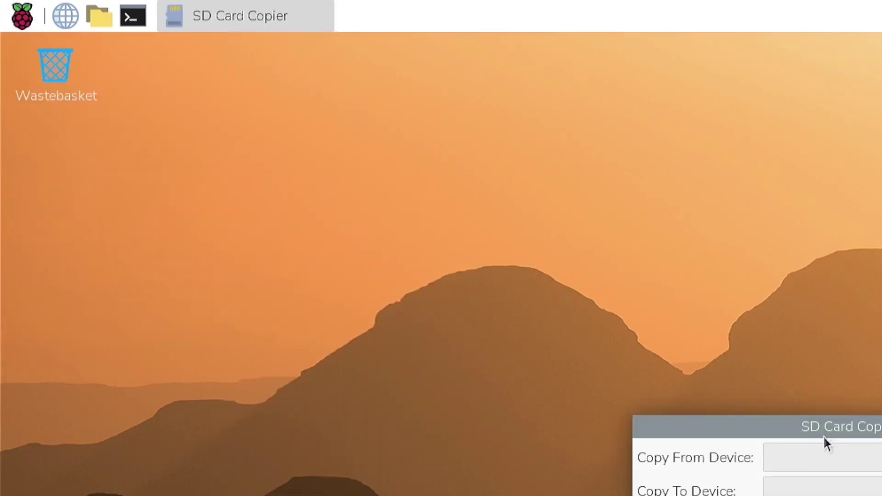
drag(823, 437, 416, 237)
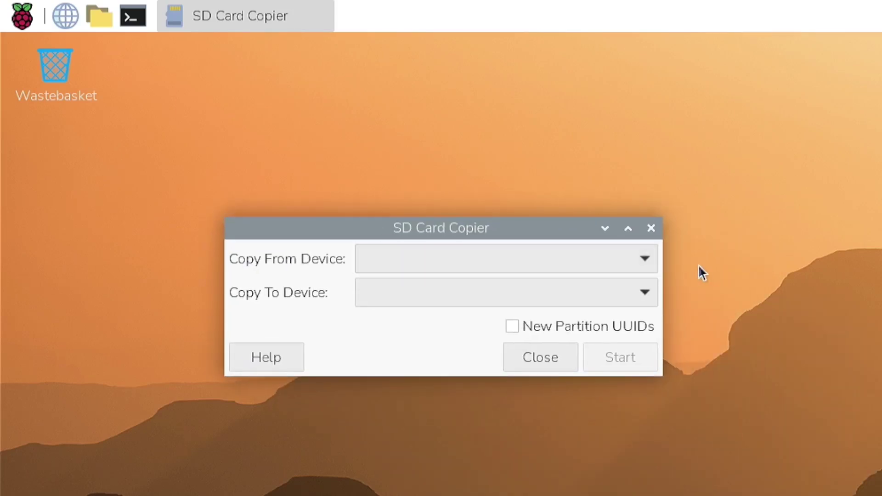
click(643, 260)
click(529, 296)
click(556, 295)
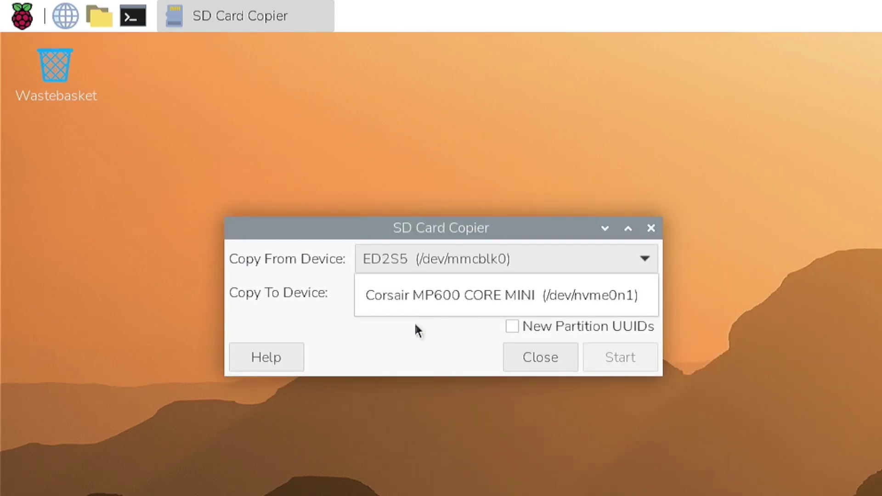
click(501, 297)
Run the copy, confirm erasing the drive, acknowledge completion, close the copier and bring up Shutdown.
click(619, 357)
click(586, 328)
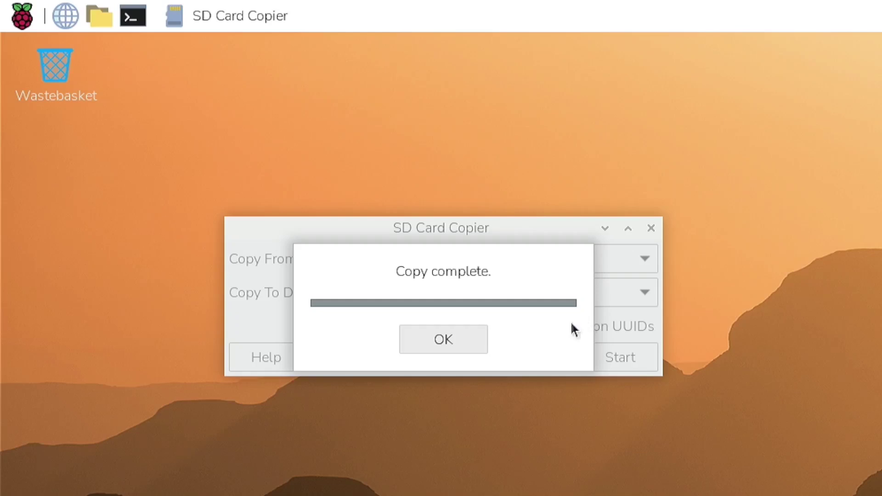
click(463, 339)
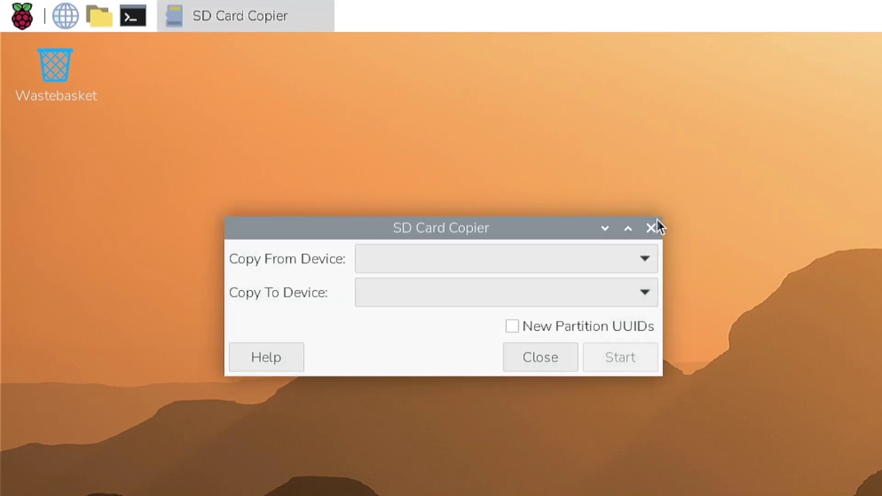
click(652, 228)
click(23, 15)
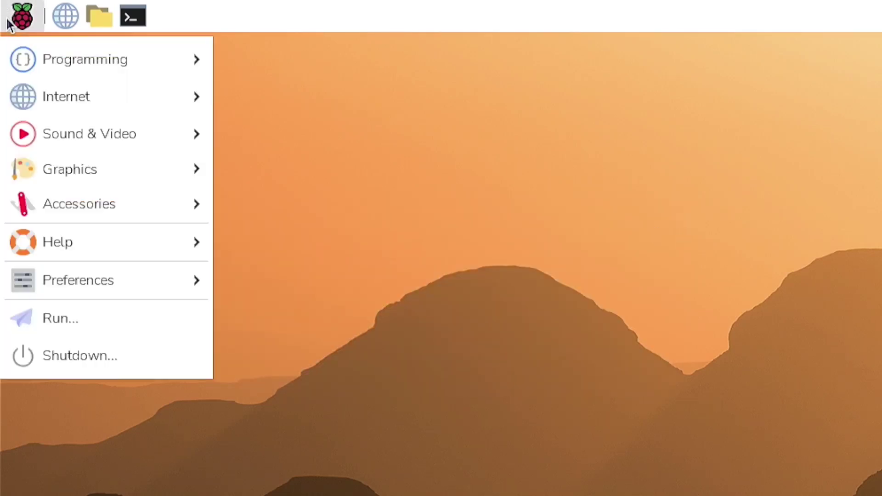
click(99, 354)
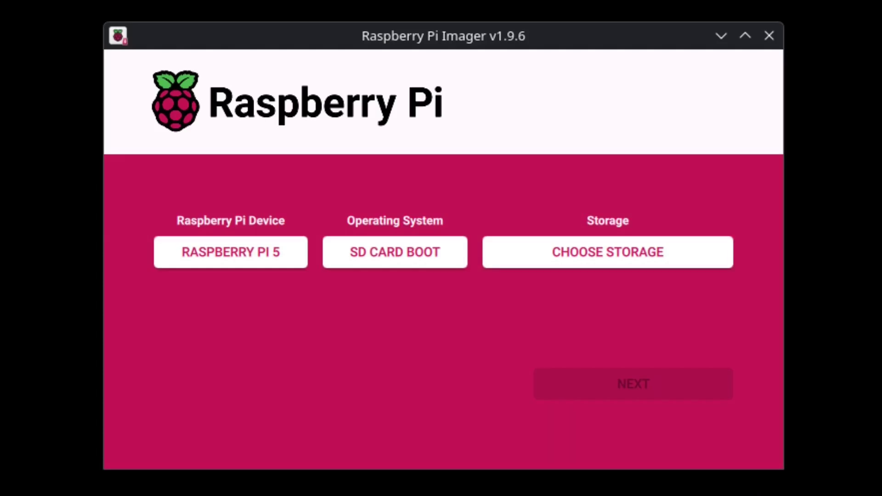
Choose Misc utility images > Bootloader (Pi 5 family) > NVMe/USB Boot and target the mass storage device.
click(437, 252)
click(342, 379)
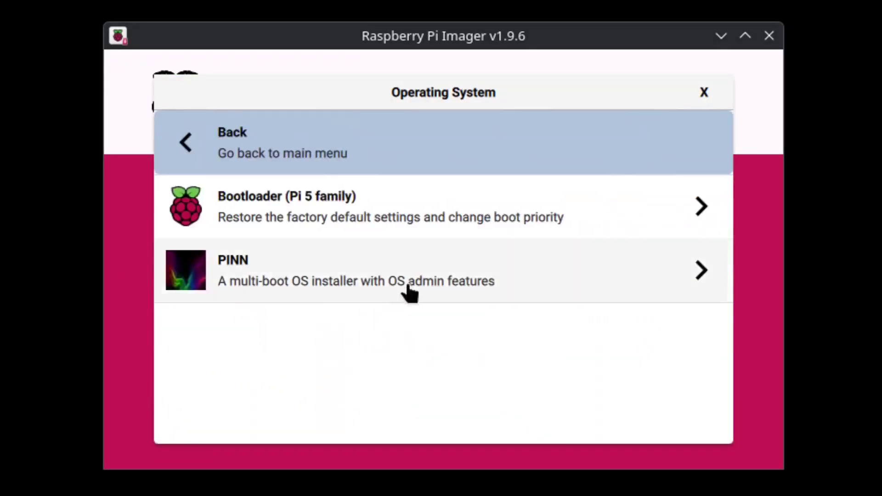
click(402, 215)
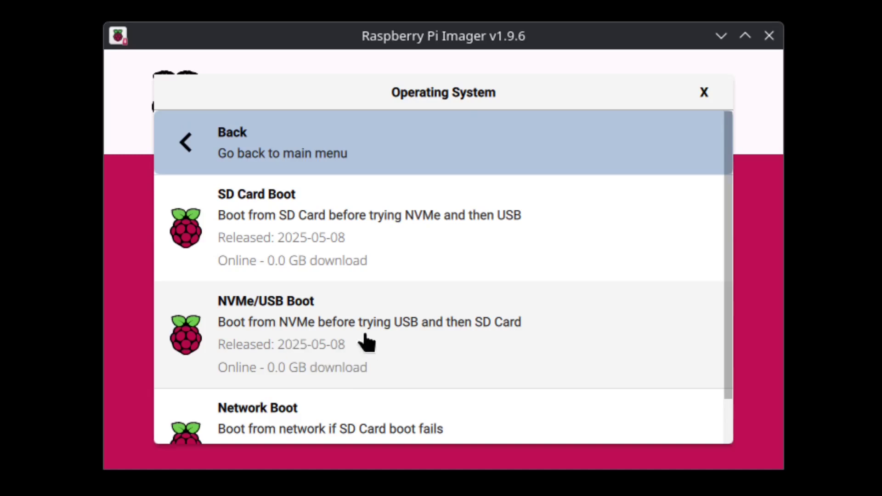
click(366, 343)
click(695, 241)
click(468, 214)
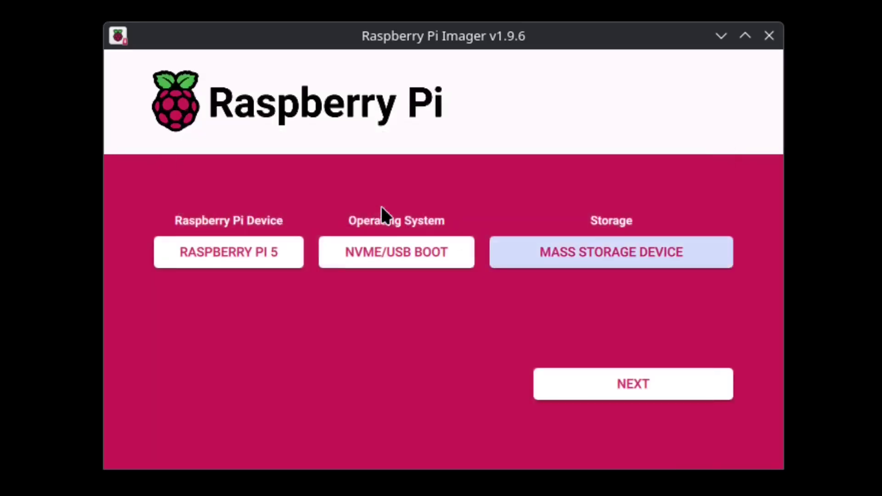
Start writing the bootloader, confirm erasing the device and authenticate with the password.
click(669, 380)
click(476, 328)
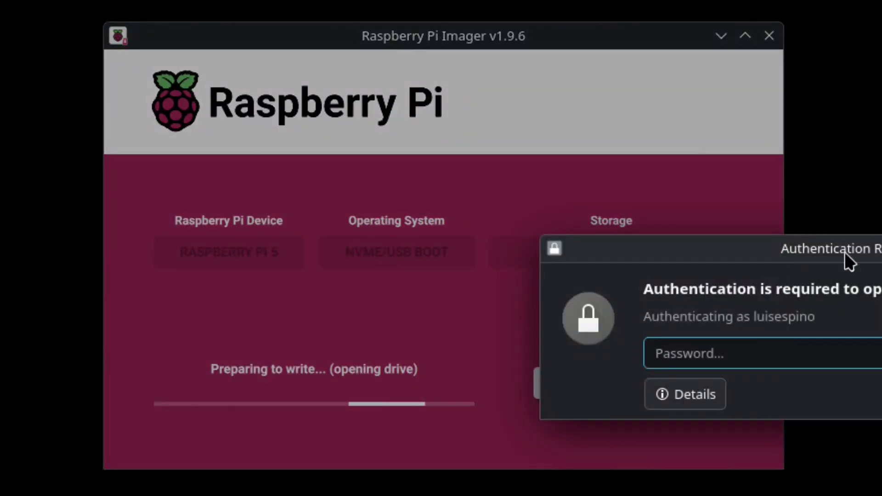
text(********)
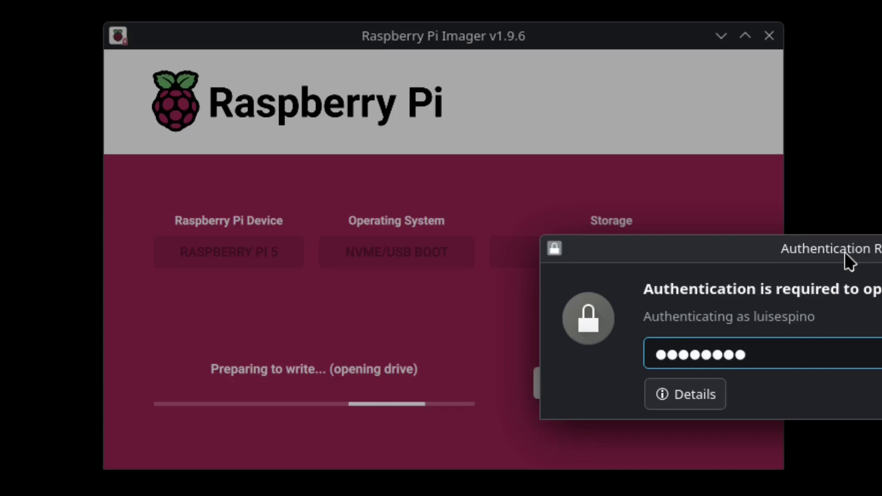
key(Return)
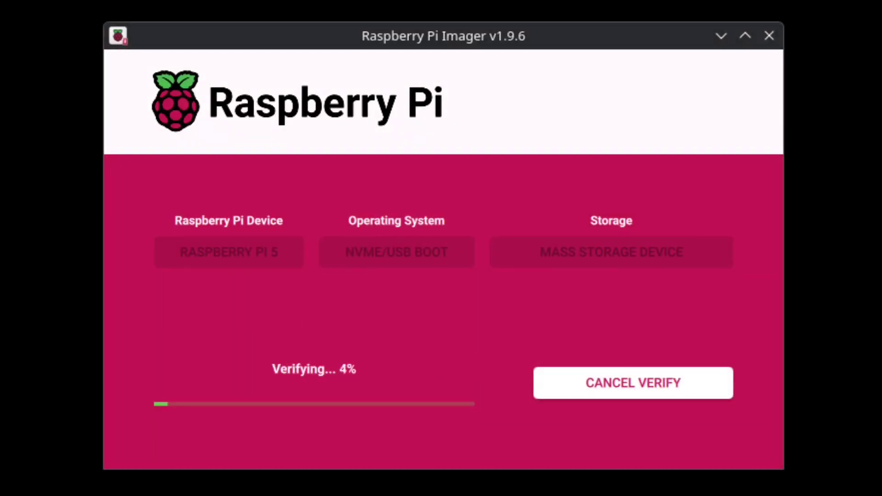